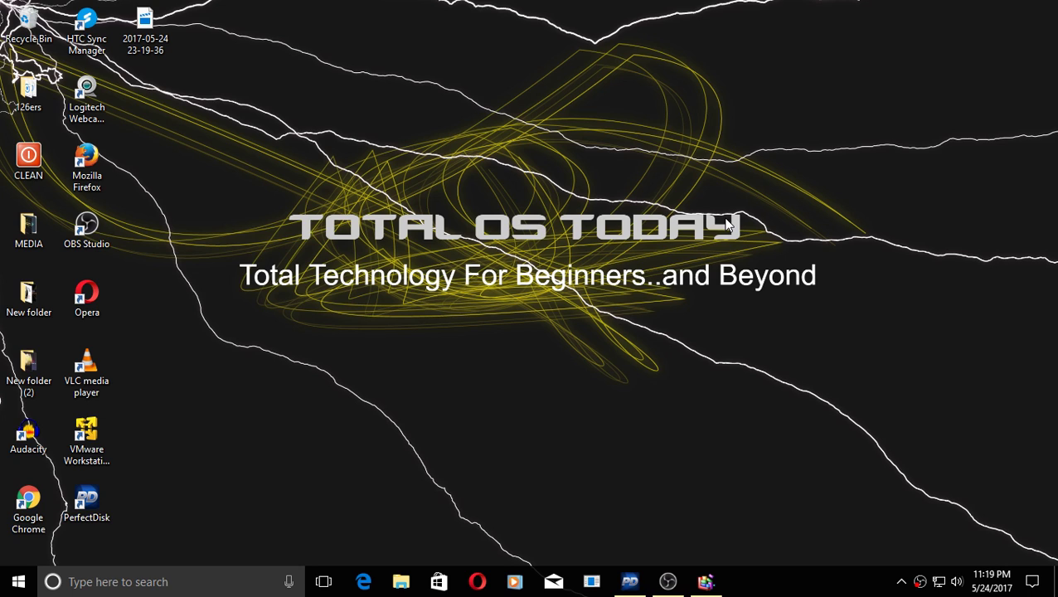
Step: Restore the Optimize Drives window briefly, then minimize it to reveal the desktop
left_click(705, 581)
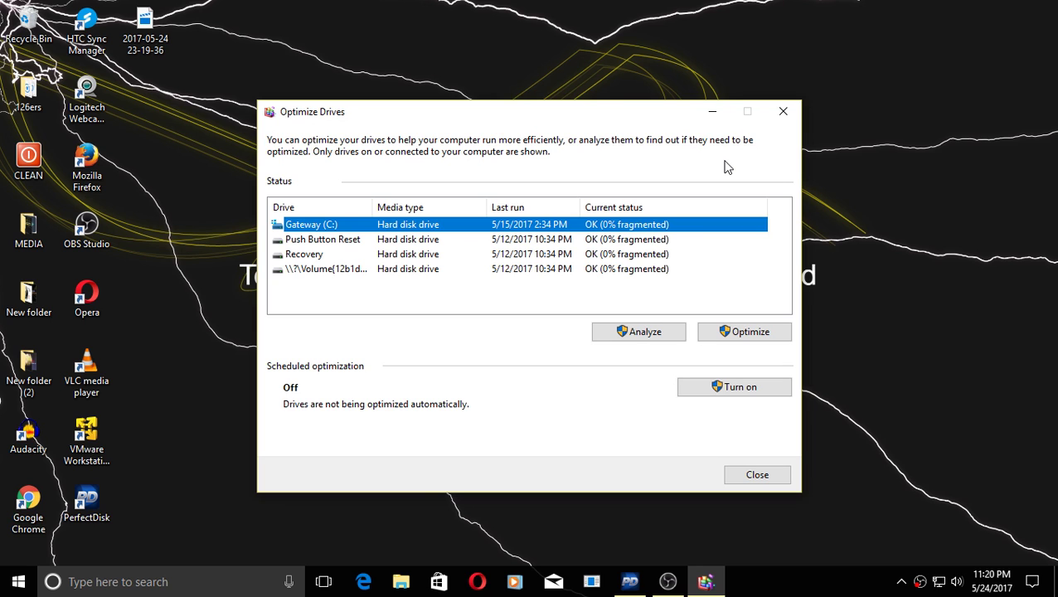
left_click(711, 111)
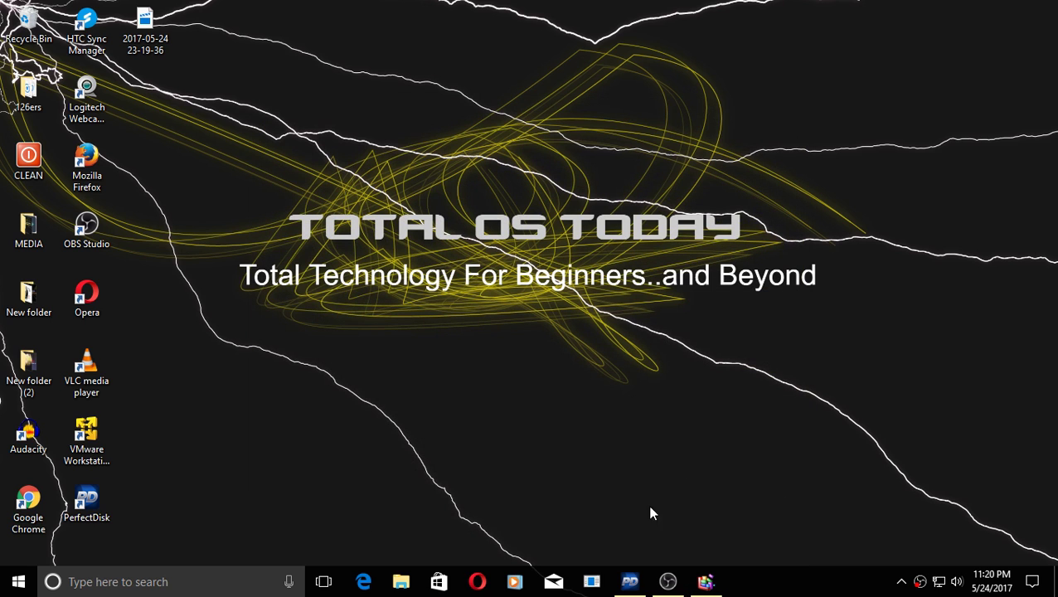
Step: Restore PerfectDisk and show Defragmentation, listing Gateway (C:) and Push Button Reset at 0%
left_click(629, 581)
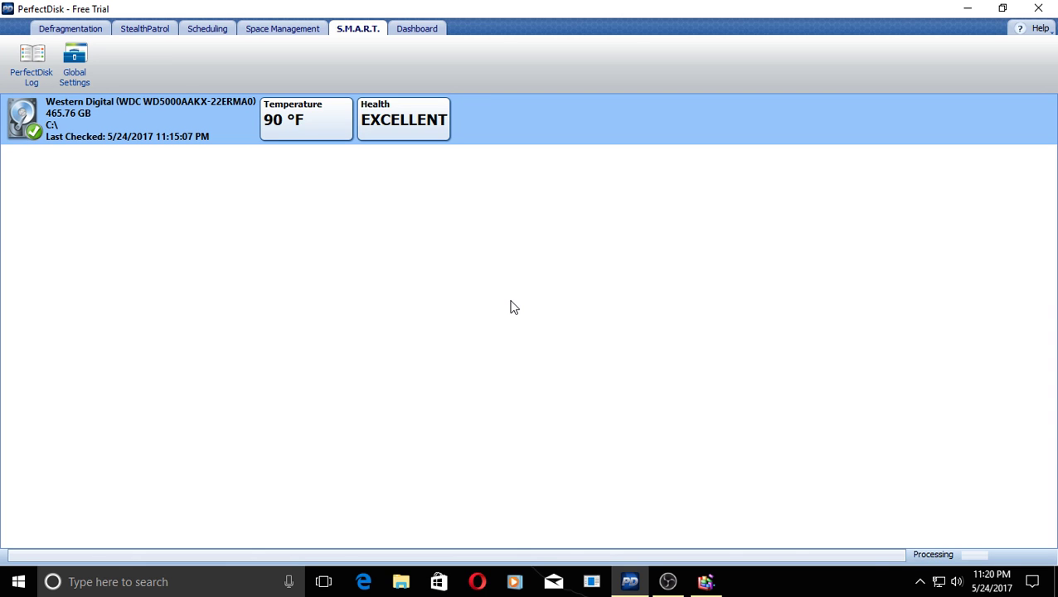
left_click(87, 30)
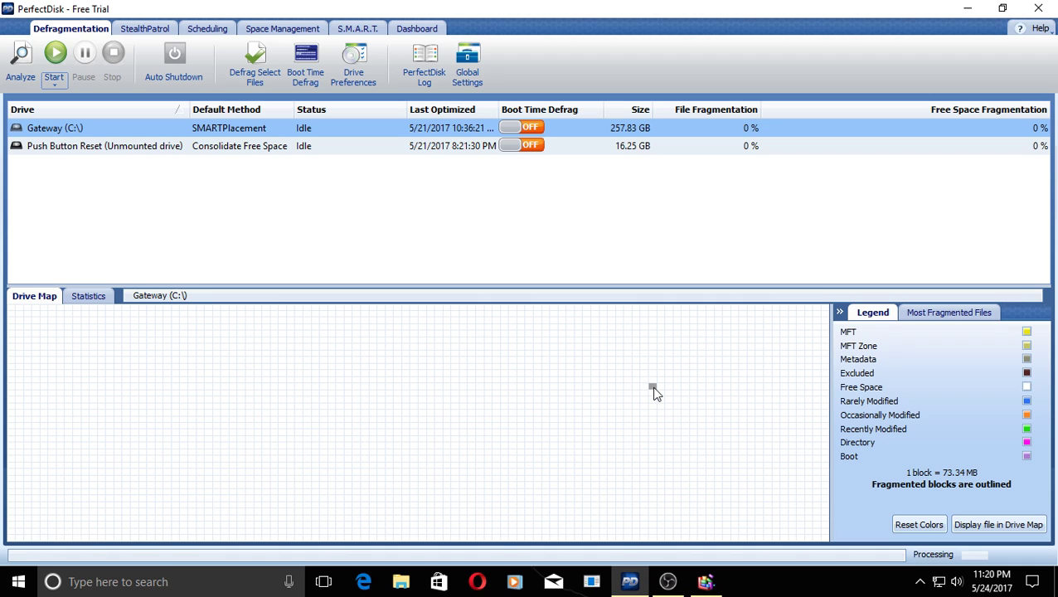
Step: Step through the StealthPatrol, Scheduling, Space Management, S.M.A.R.T. and Dashboard tabs in turn
left_click(135, 28)
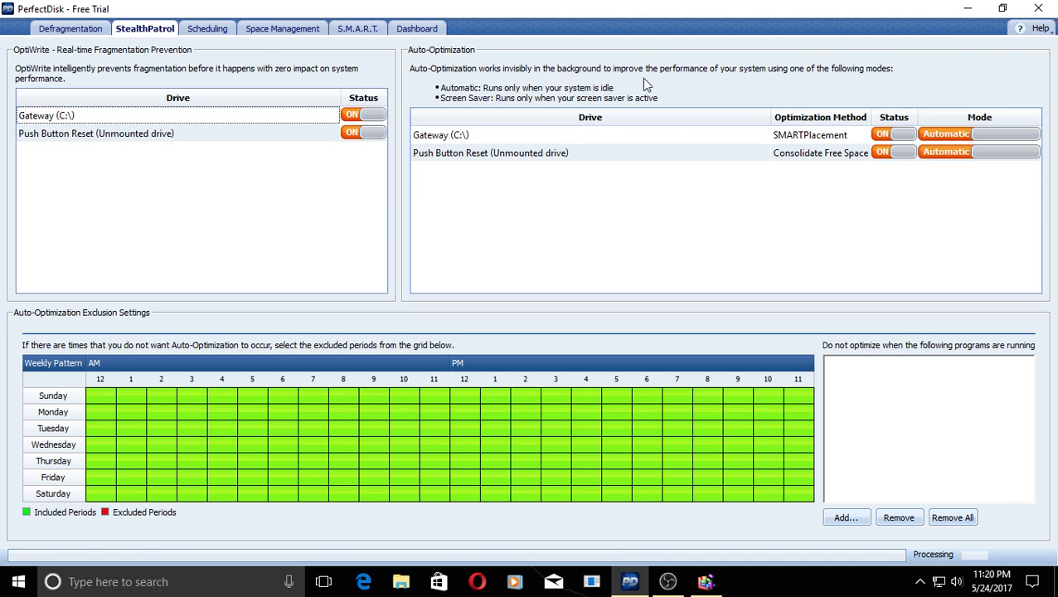
left_click(207, 29)
left_click(281, 31)
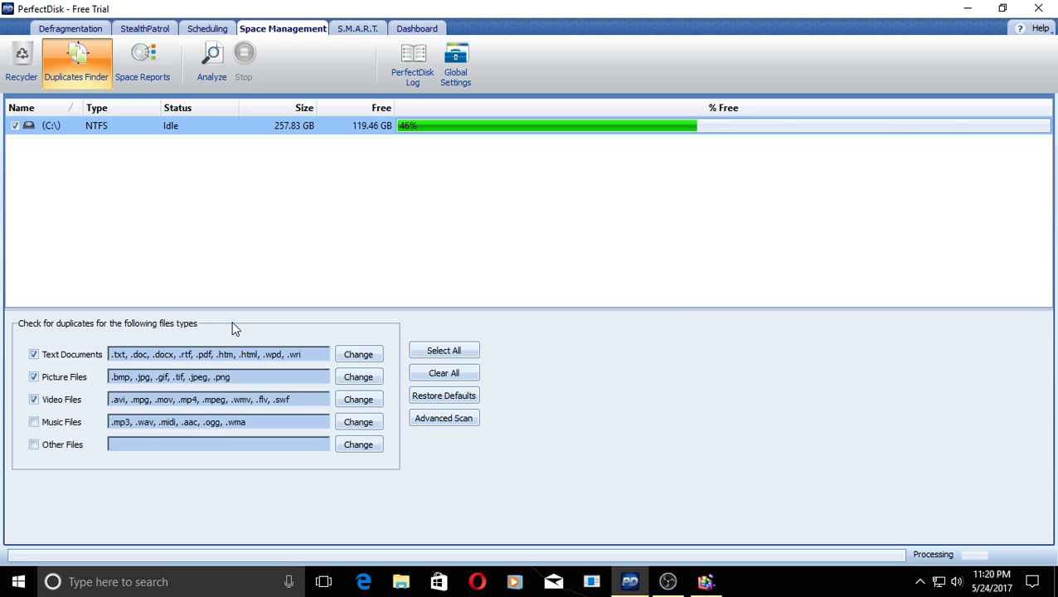
left_click(358, 31)
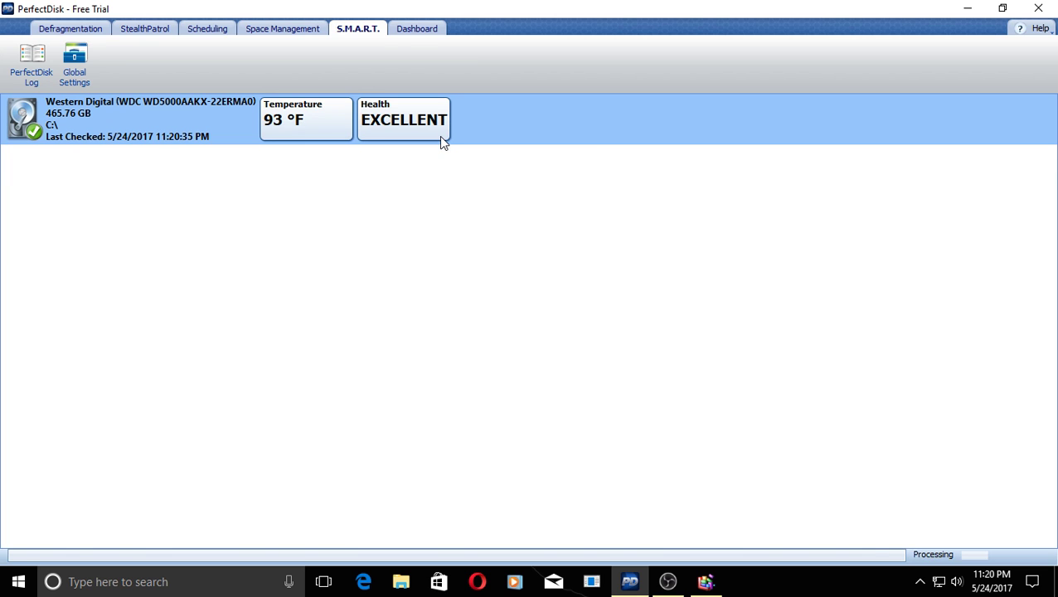
left_click(420, 28)
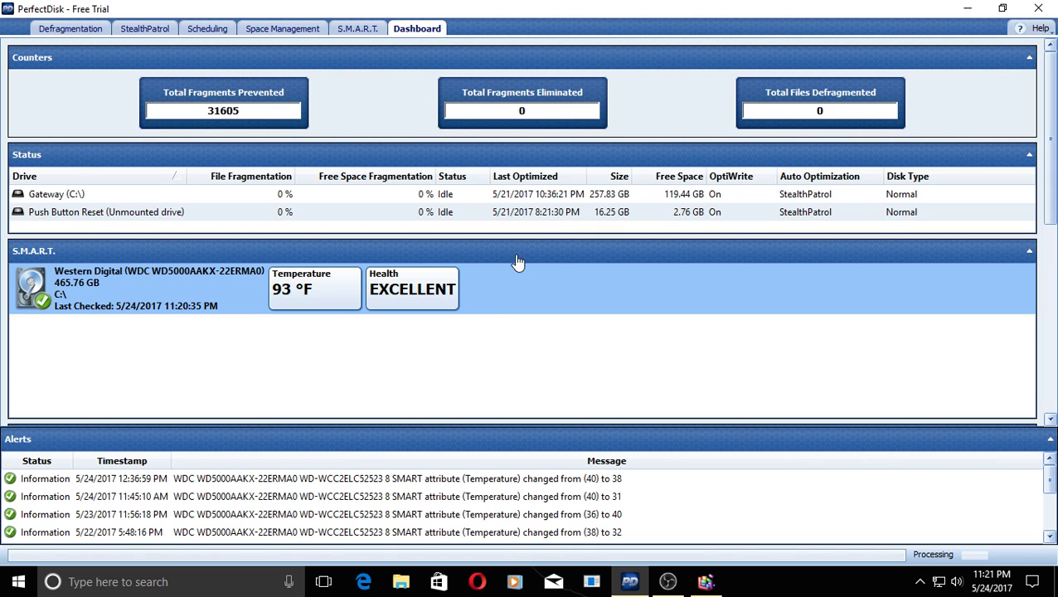
Step: Scroll down to the May 2017 calendar, then scroll the Alerts log down and back up
scroll(583, 293, "down", 5)
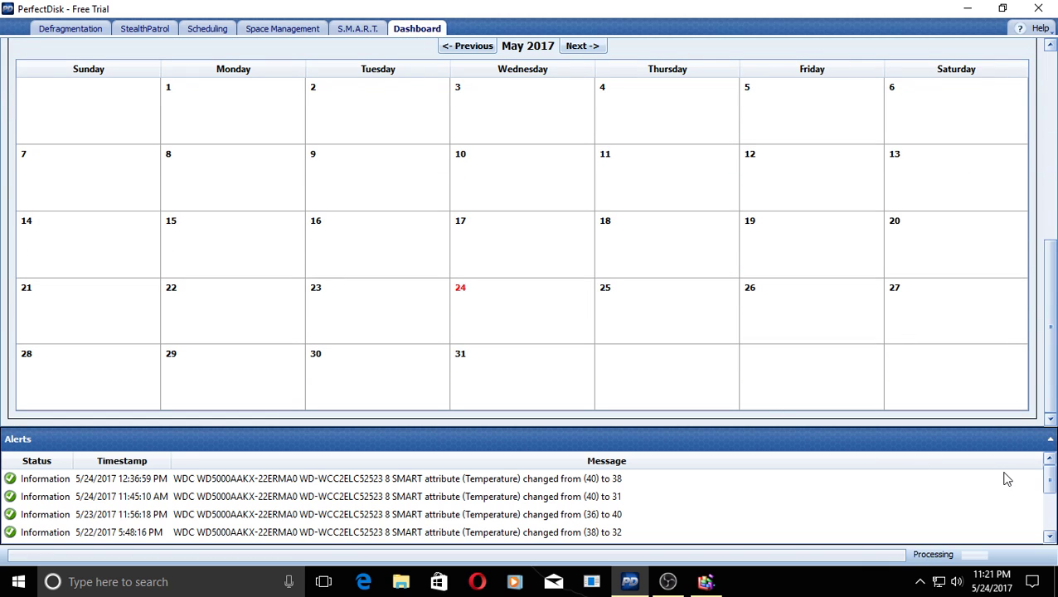
left_click_drag(1047, 482, 1046, 524)
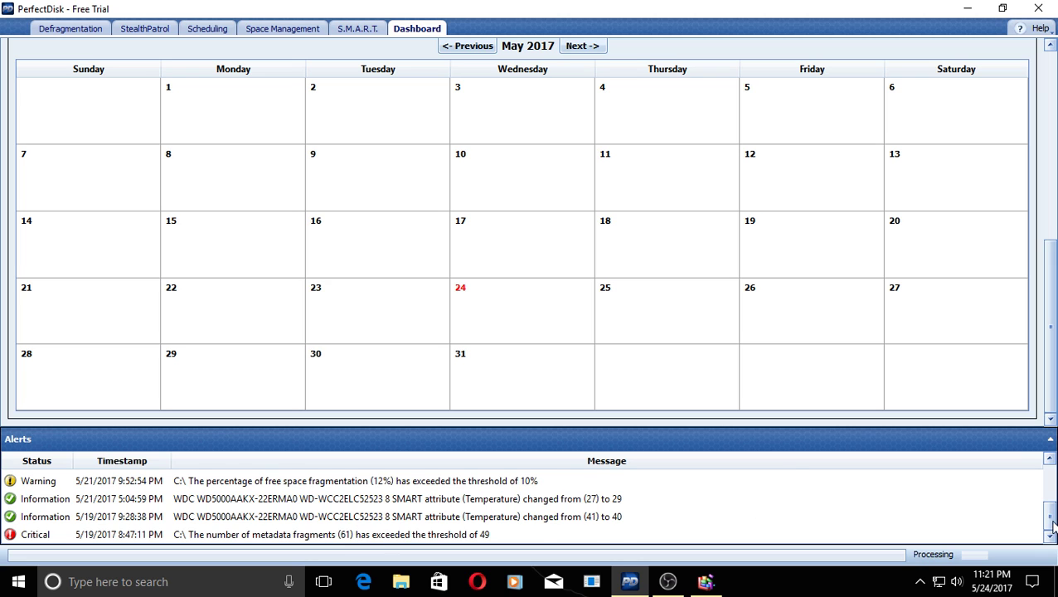
left_click_drag(1050, 514, 1052, 479)
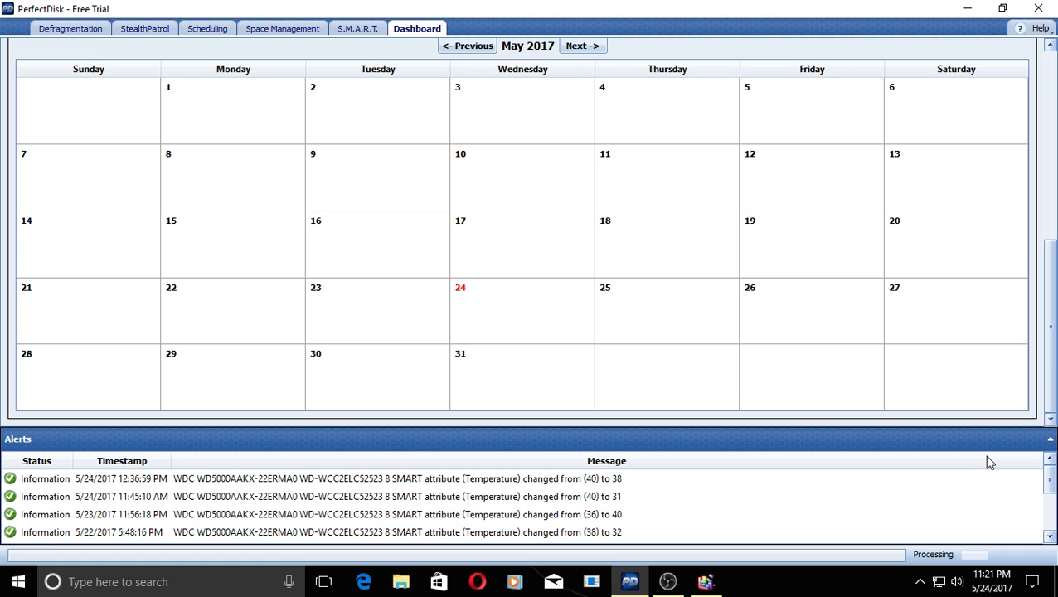
Step: Switch back to Defragmentation and open Global Settings on the Program Options page
left_click(71, 30)
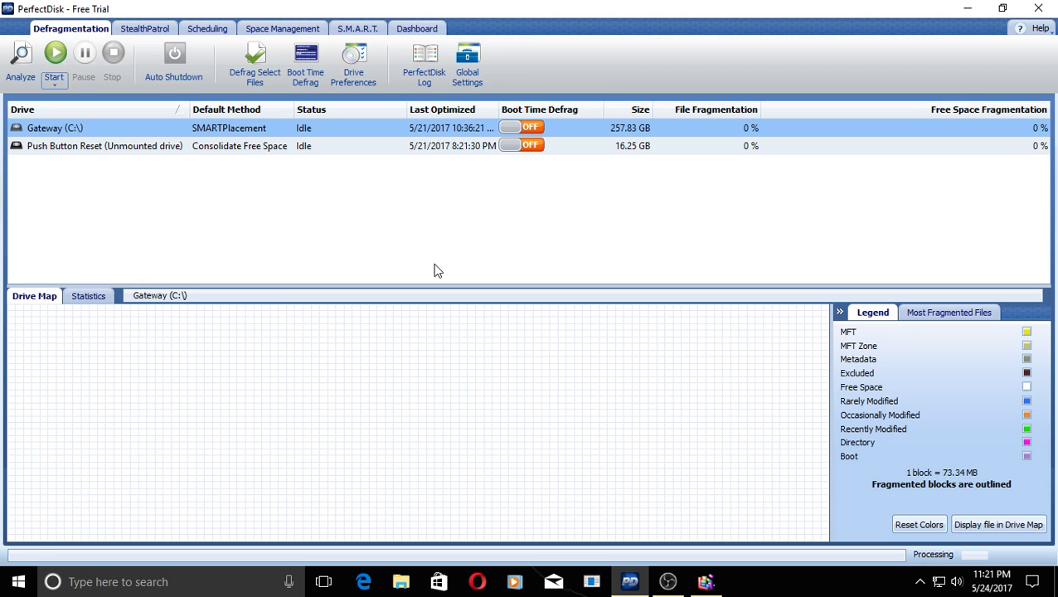
left_click(468, 66)
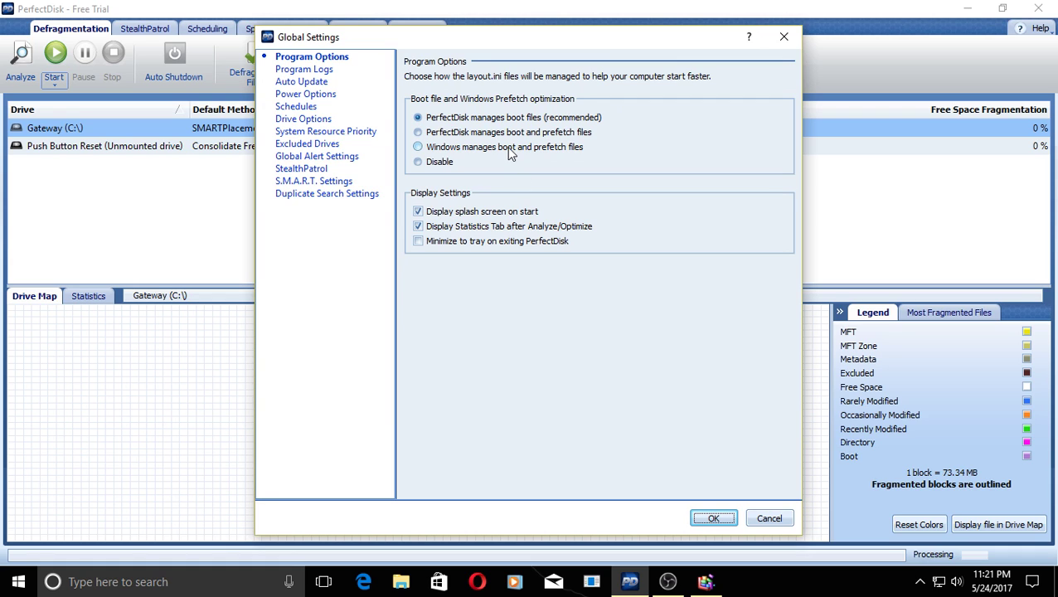
Step: Review the Program Logs, Auto Update, Power Options, Schedules, Drive Options and System Resource Priority pages
left_click(322, 71)
left_click(323, 83)
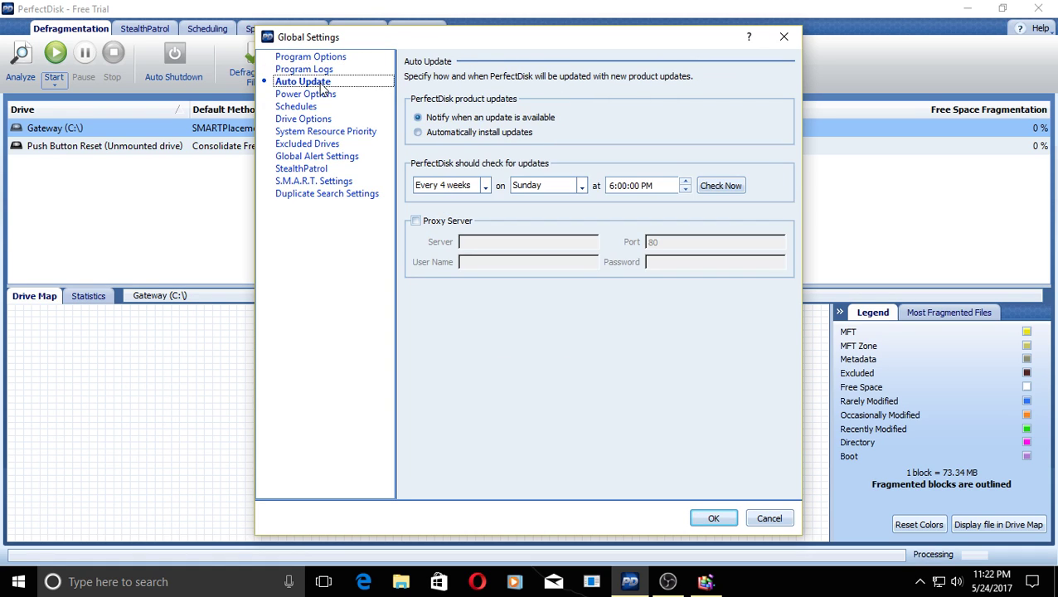
left_click(324, 96)
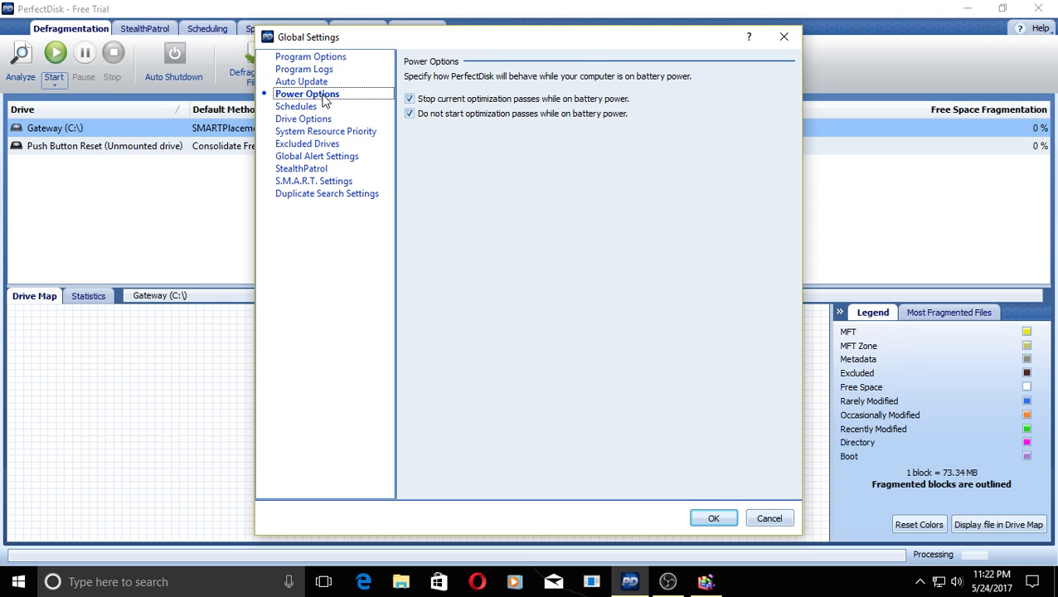
left_click(313, 111)
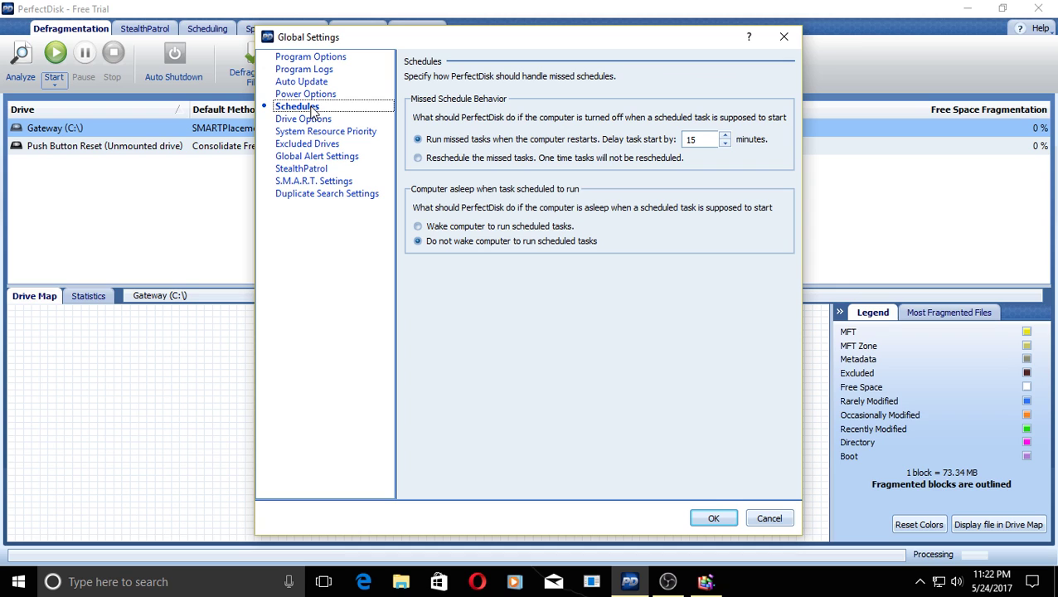
left_click(313, 123)
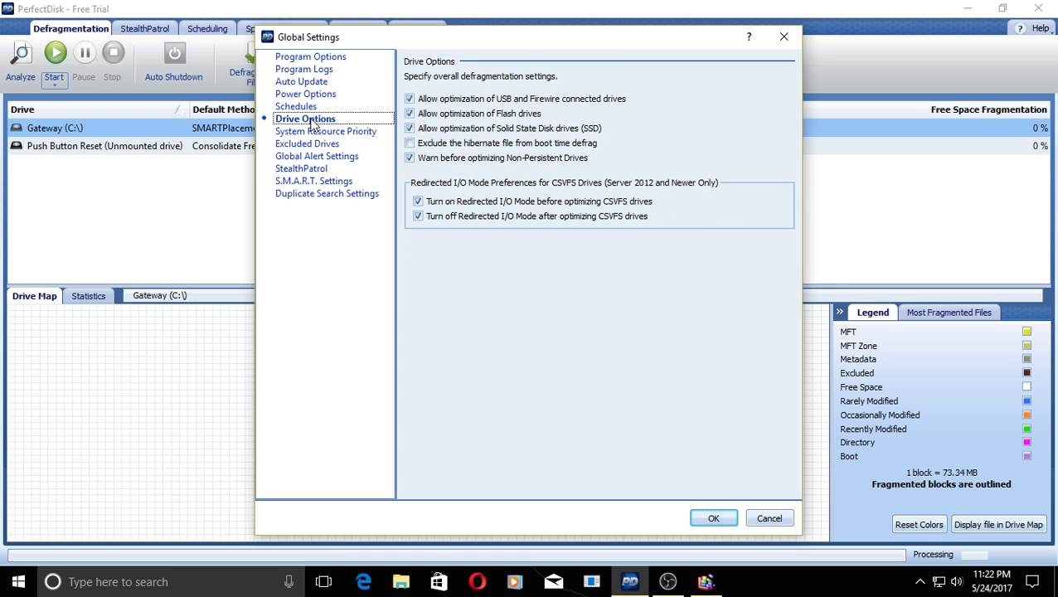
left_click(316, 134)
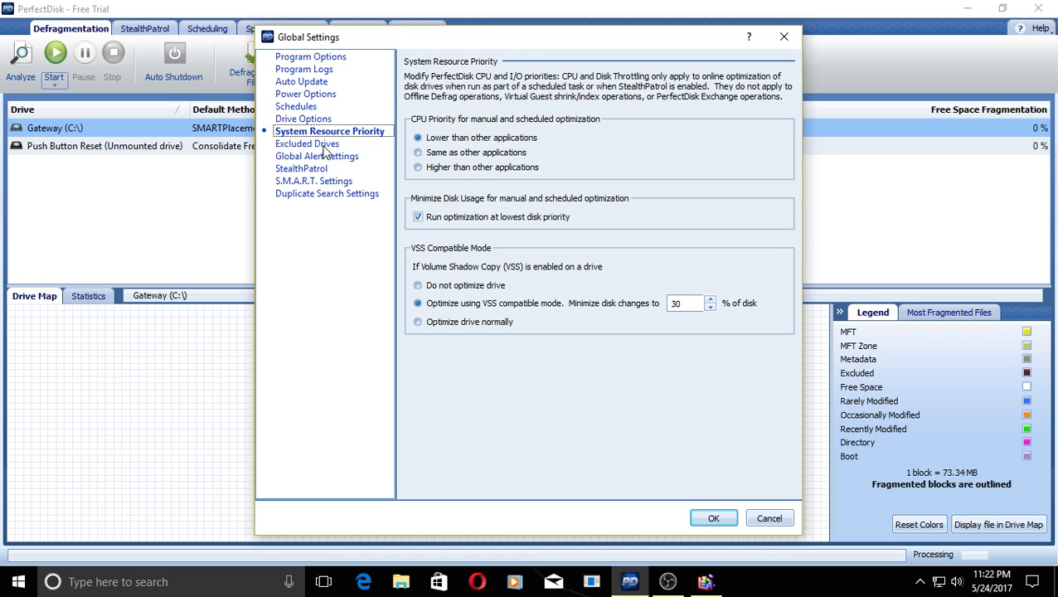
Step: Review Excluded Drives, Global Alert, StealthPatrol, S.M.A.R.T. and Duplicate Search settings, then cancel unsaved
left_click(333, 146)
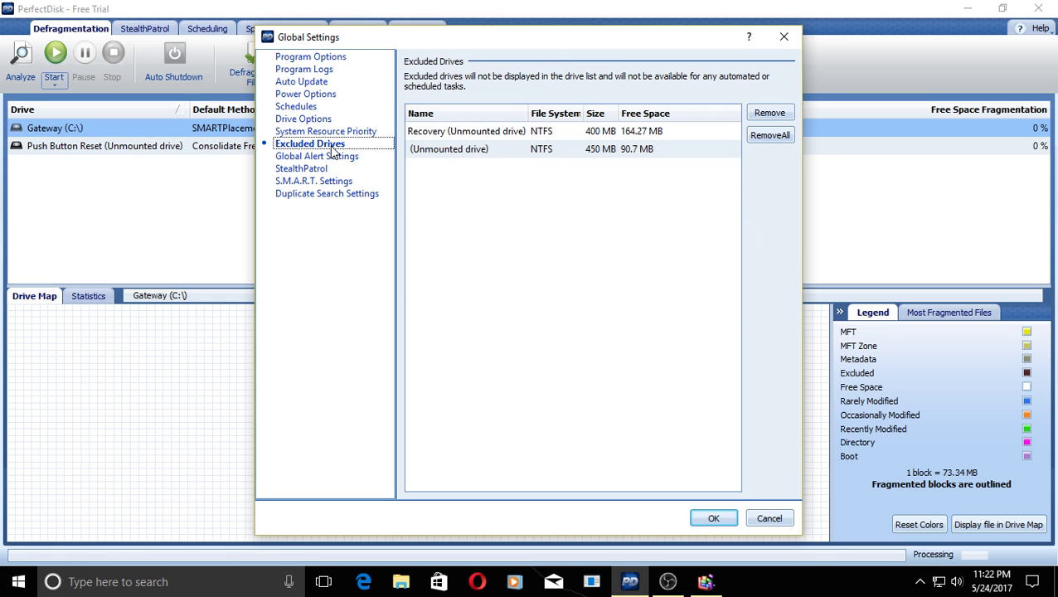
left_click(347, 159)
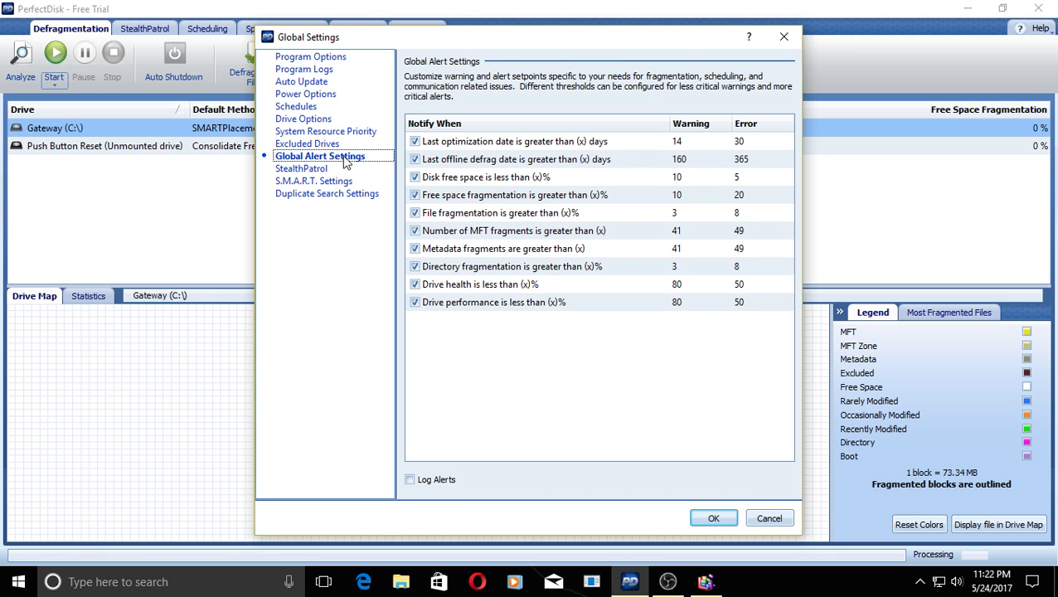
left_click(331, 169)
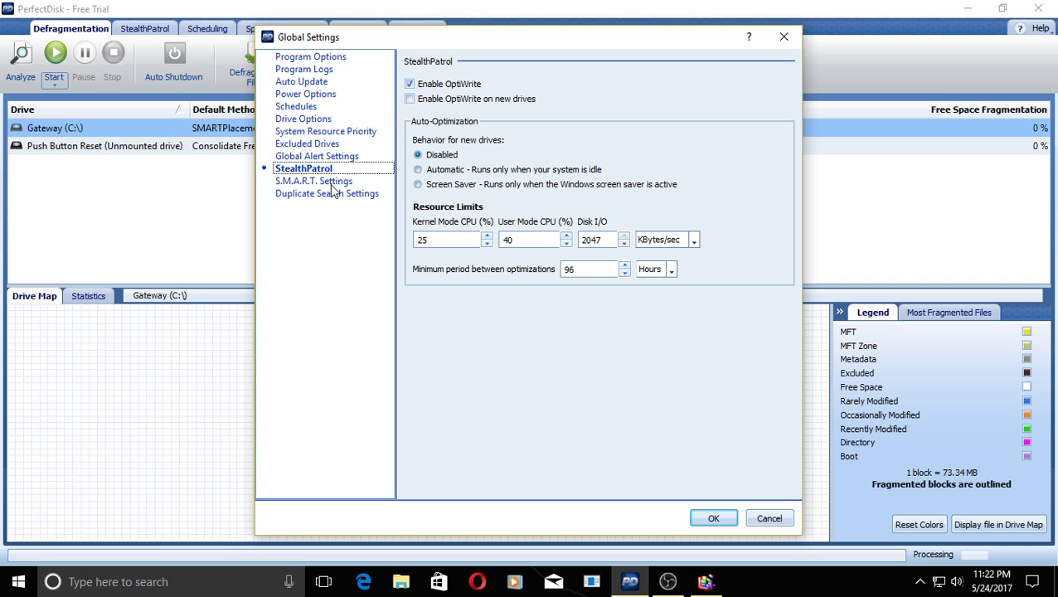
left_click(332, 183)
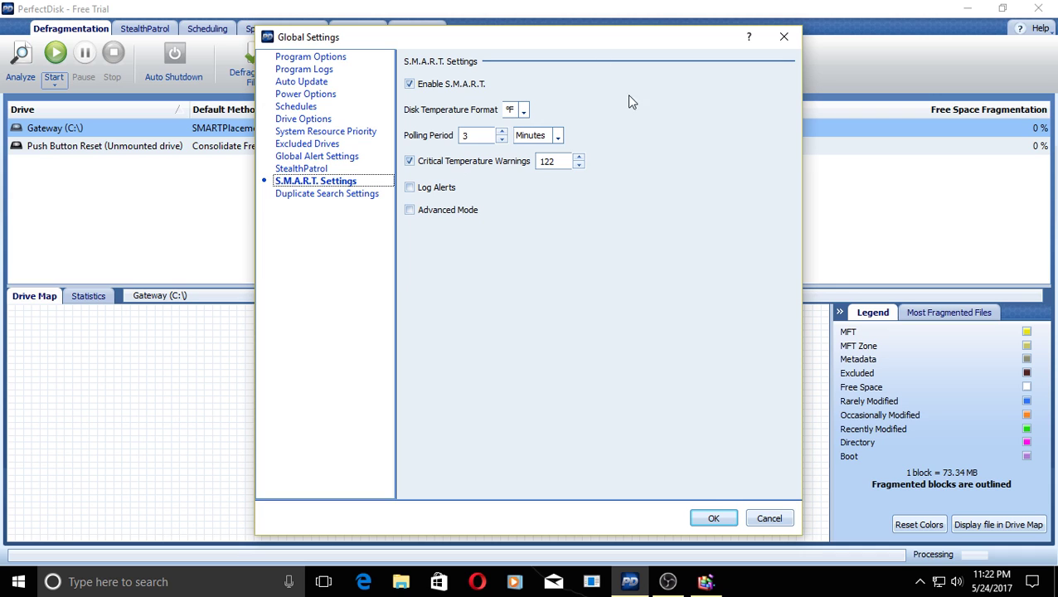
left_click(332, 195)
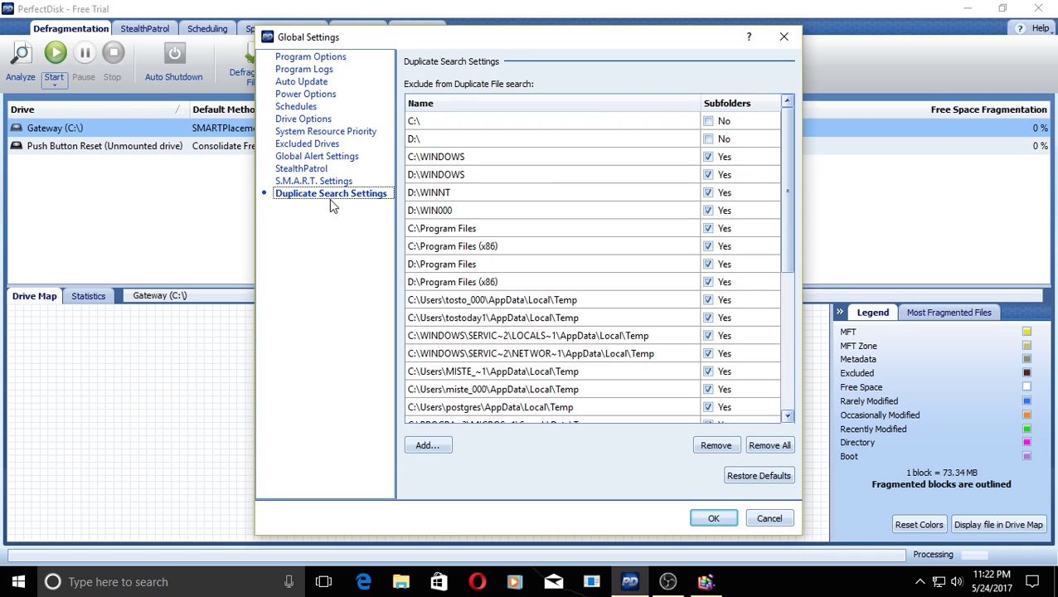
left_click(761, 518)
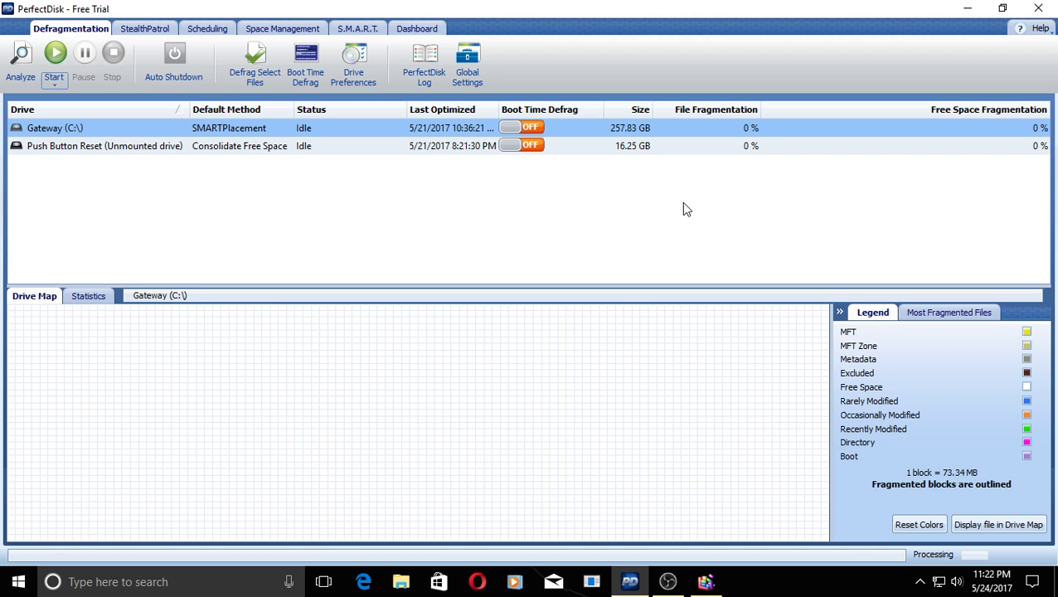
Step: Minimize PerfectDisk, bring Optimize Drives up and nudge it upward, then close it completely
left_click(971, 9)
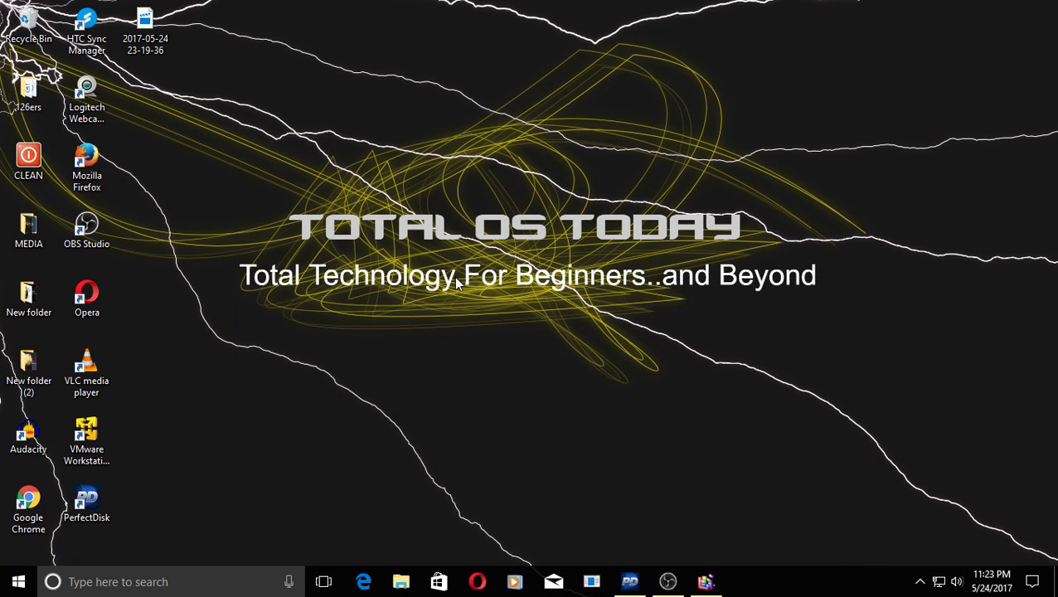
left_click(705, 582)
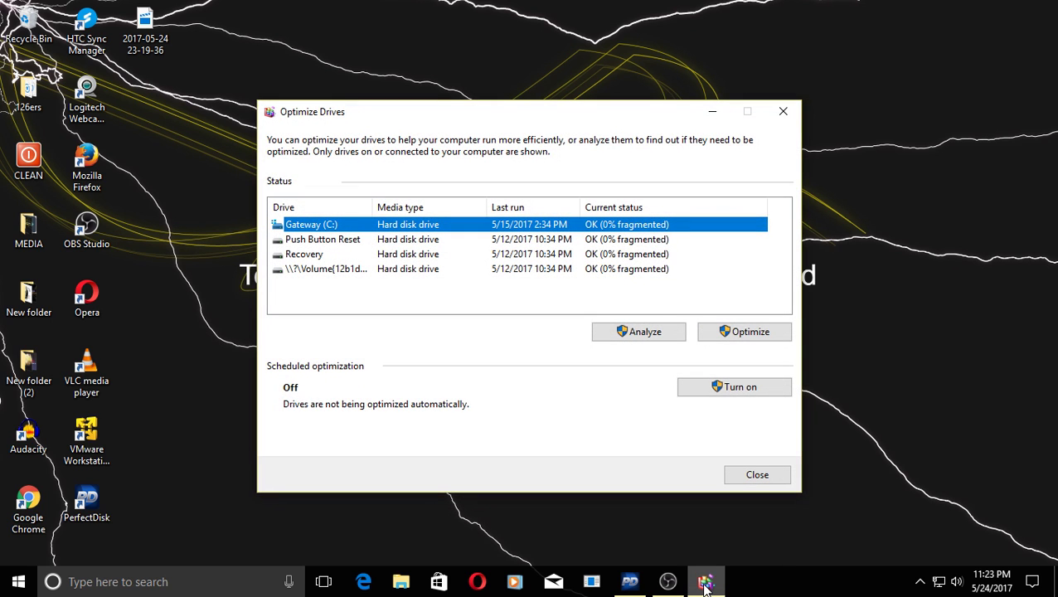
left_click_drag(601, 124, 605, 109)
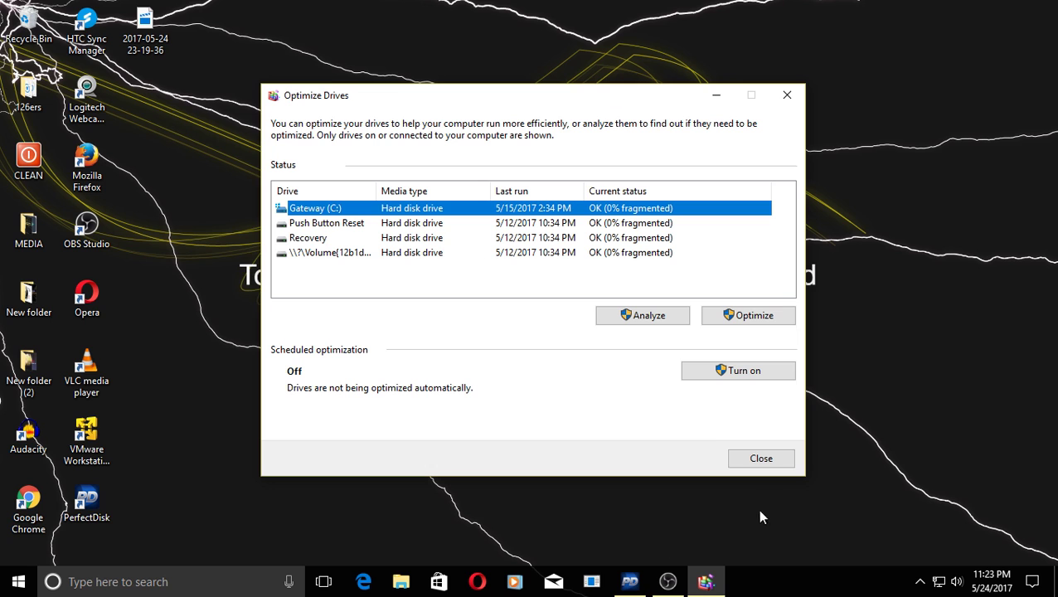
left_click(763, 461)
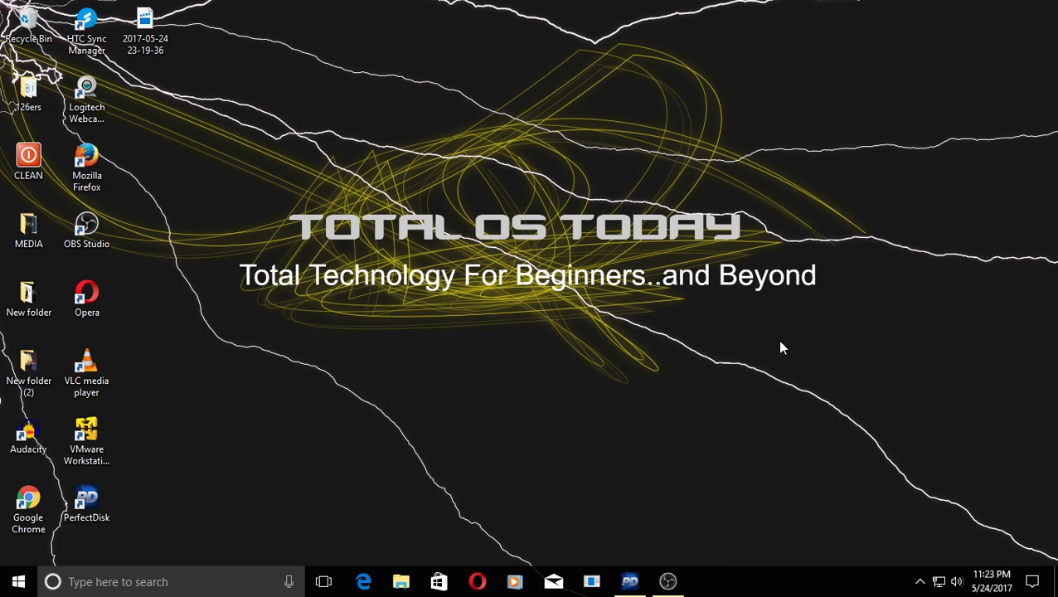